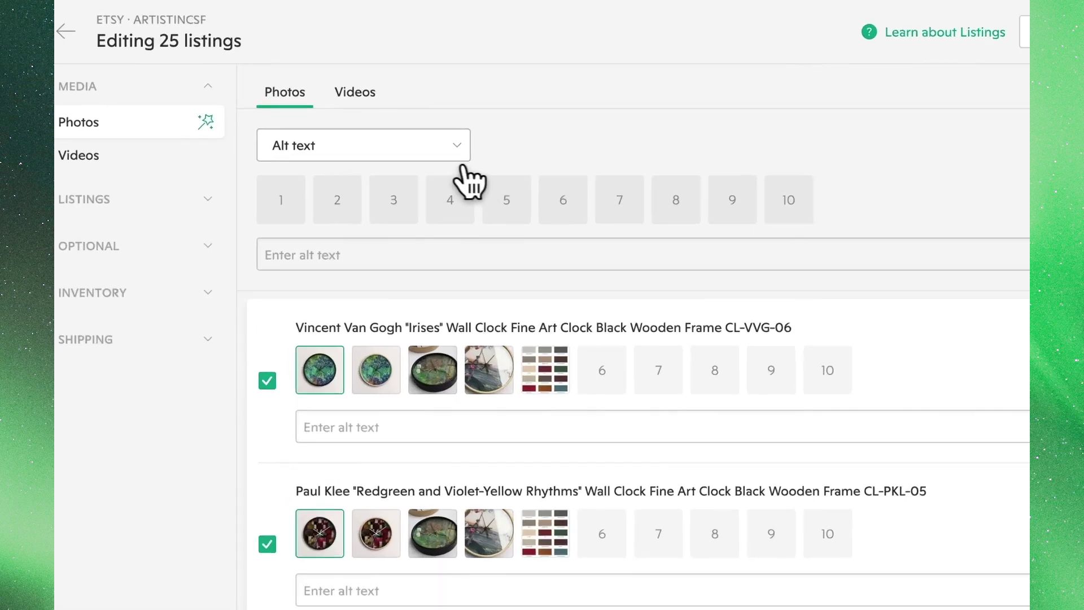
- Apply the alt text "wall clock color chart" to the fifth photo of all selected listings
{"action": "left_click", "coordinate": [440, 157]}
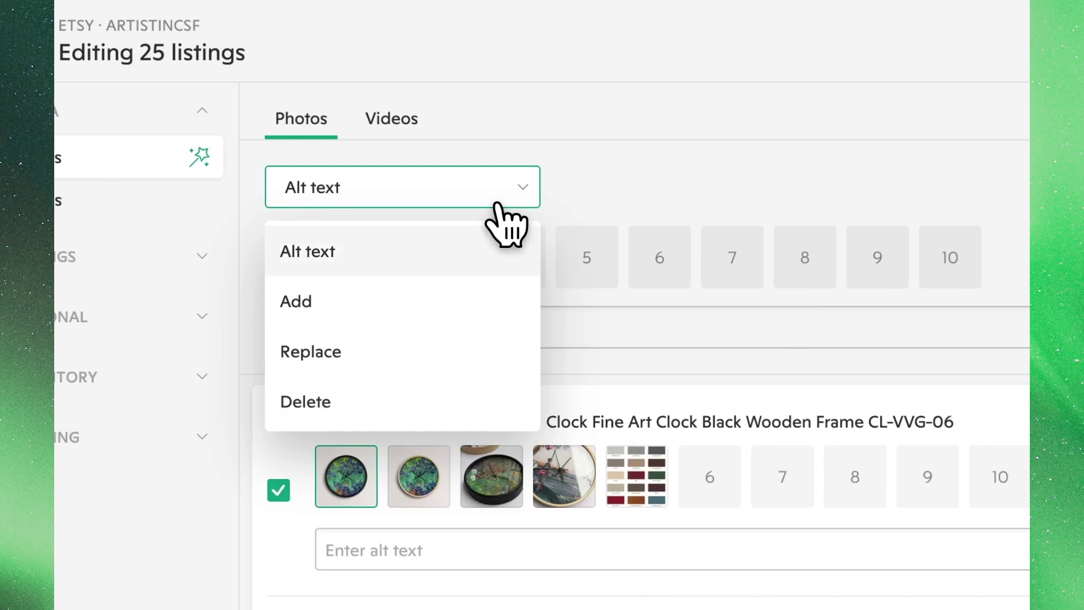
{"action": "left_click", "coordinate": [425, 248]}
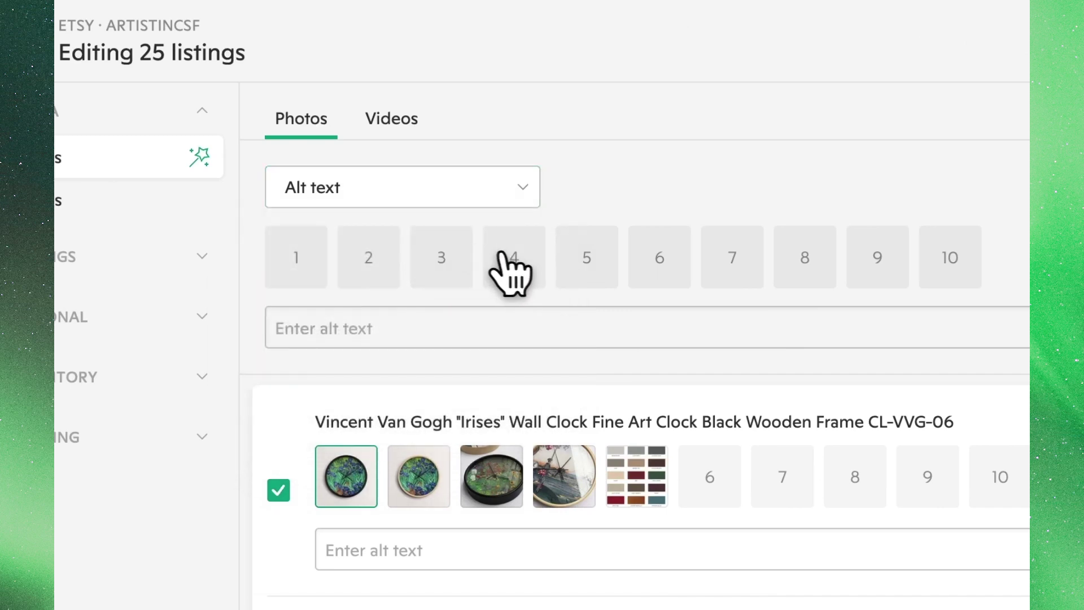
{"action": "left_click", "coordinate": [585, 273]}
{"action": "left_click", "coordinate": [430, 326]}
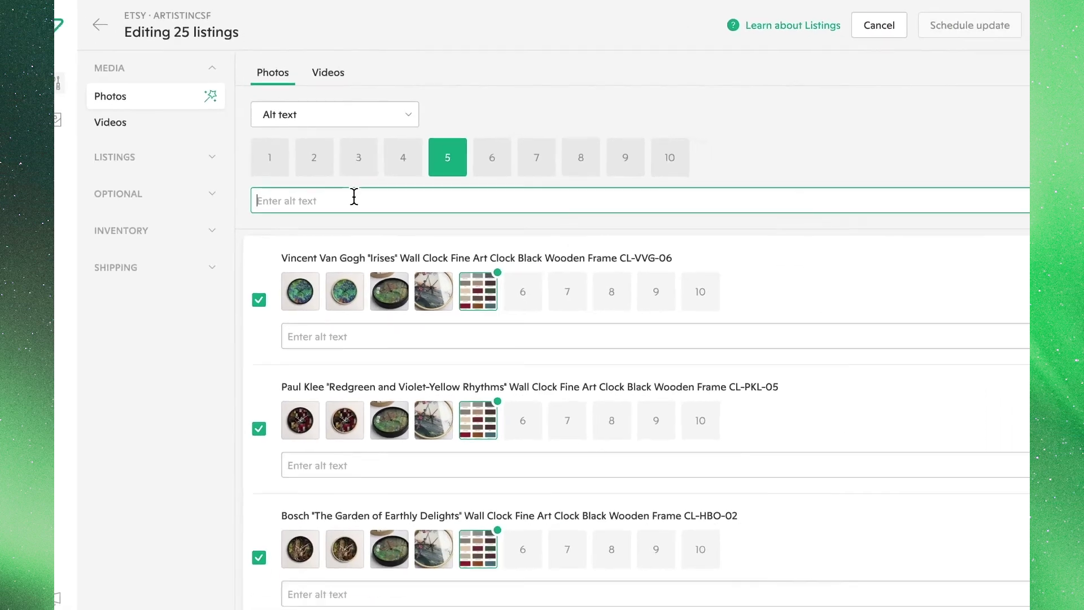
{"action": "type", "text": "wall clock color chart"}
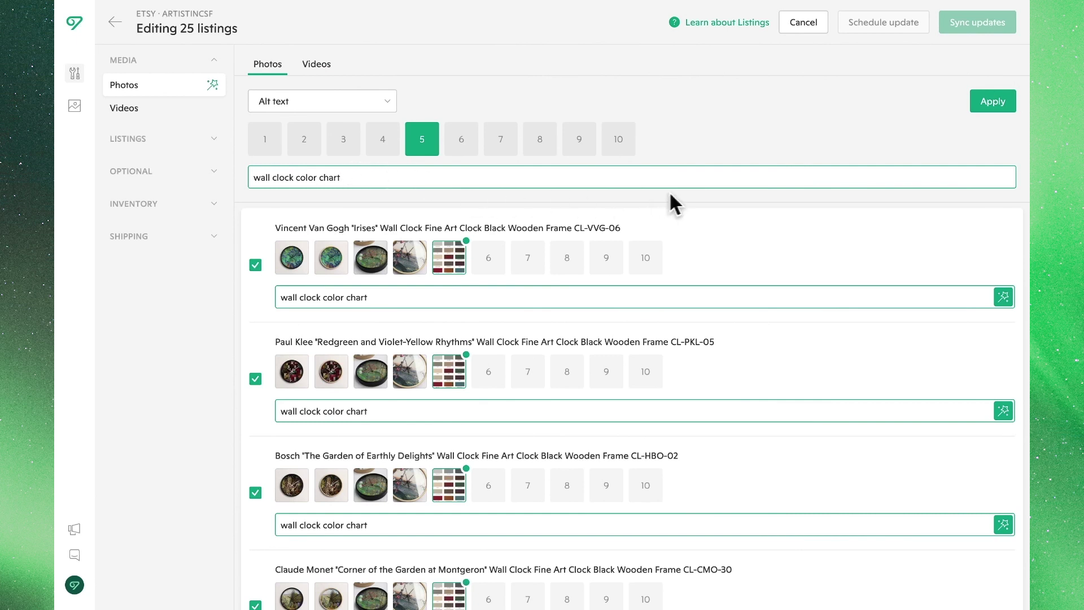
{"action": "left_click", "coordinate": [999, 105]}
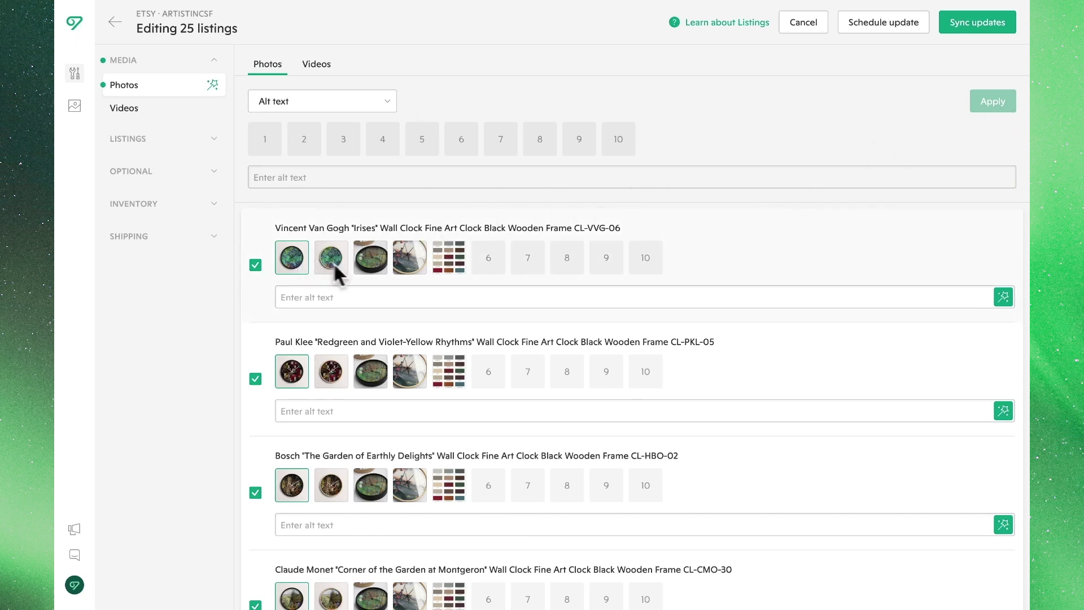
- Auto-generate alt text for the first photo of the "Irises", "Redgreen and Violet-Yellow Rhythms" and "The Garden of Earthly Delights" listings
{"action": "left_click", "coordinate": [995, 305]}
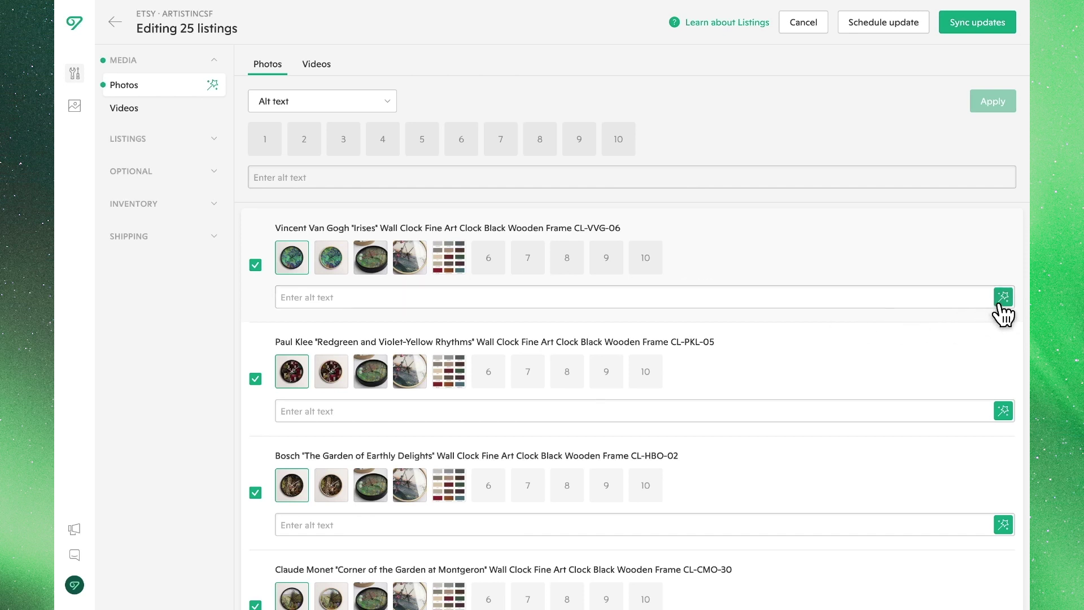
{"action": "left_click", "coordinate": [1005, 417]}
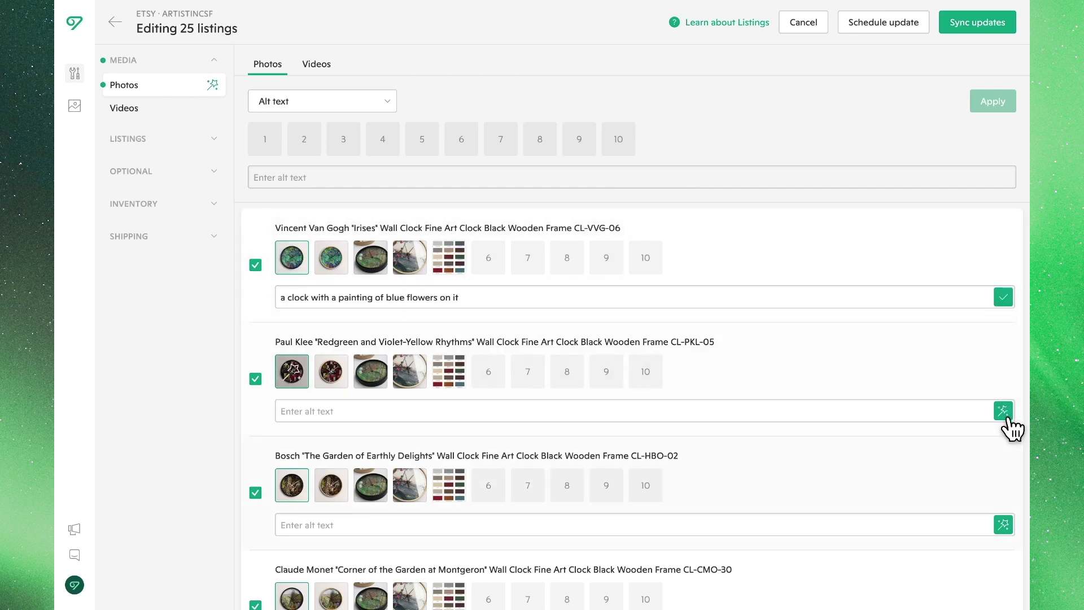
{"action": "left_click", "coordinate": [1004, 528]}
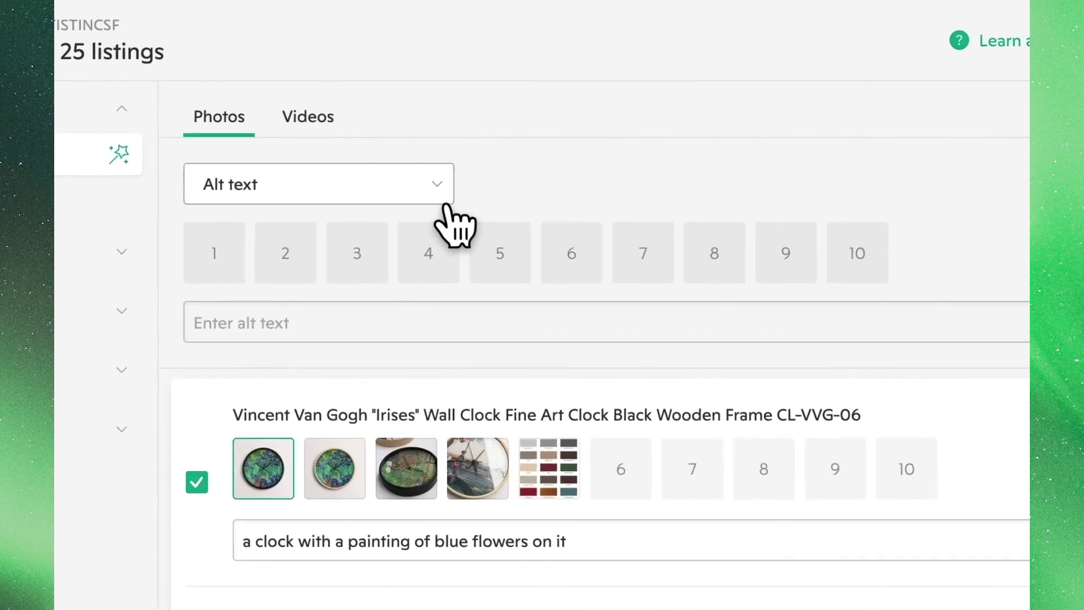
- Upload Reviews.png from the computer and add it as an additional photo to all selected listings
{"action": "left_click", "coordinate": [416, 150]}
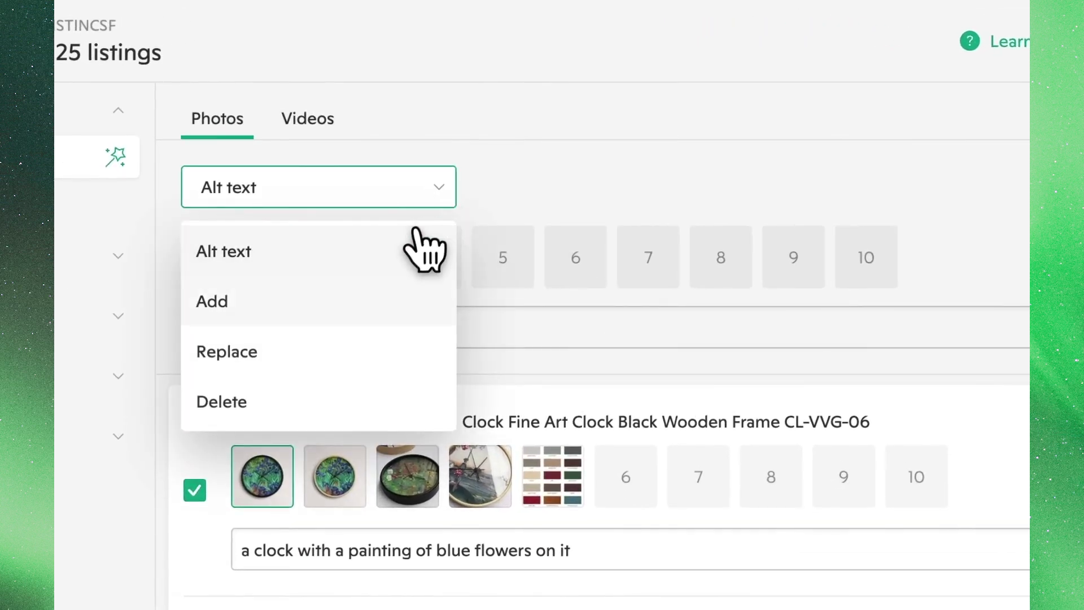
{"action": "left_click", "coordinate": [359, 295]}
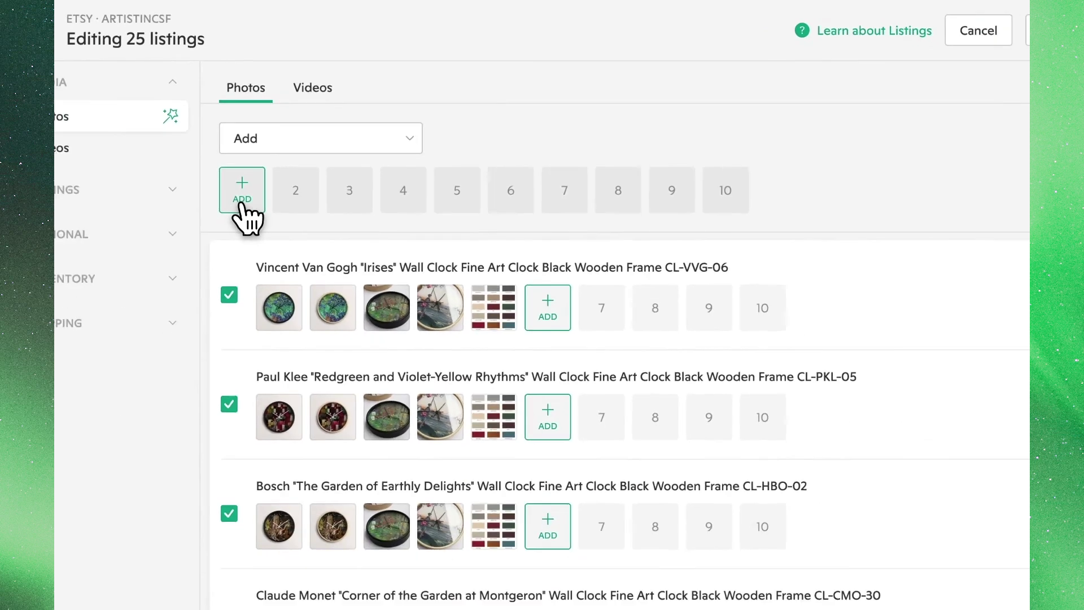
{"action": "left_click", "coordinate": [211, 257]}
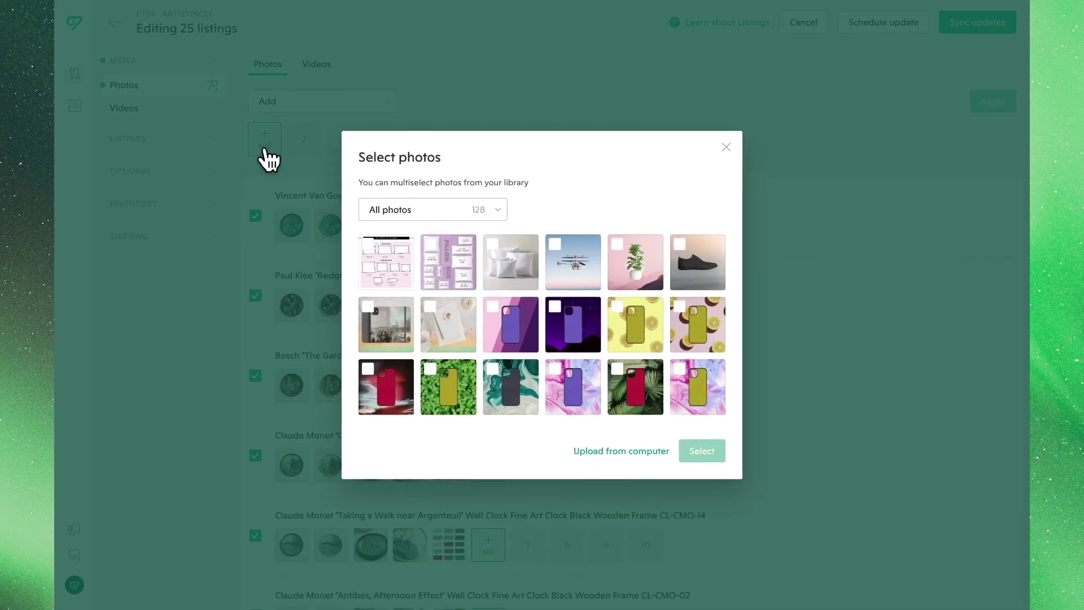
{"action": "left_click", "coordinate": [625, 452]}
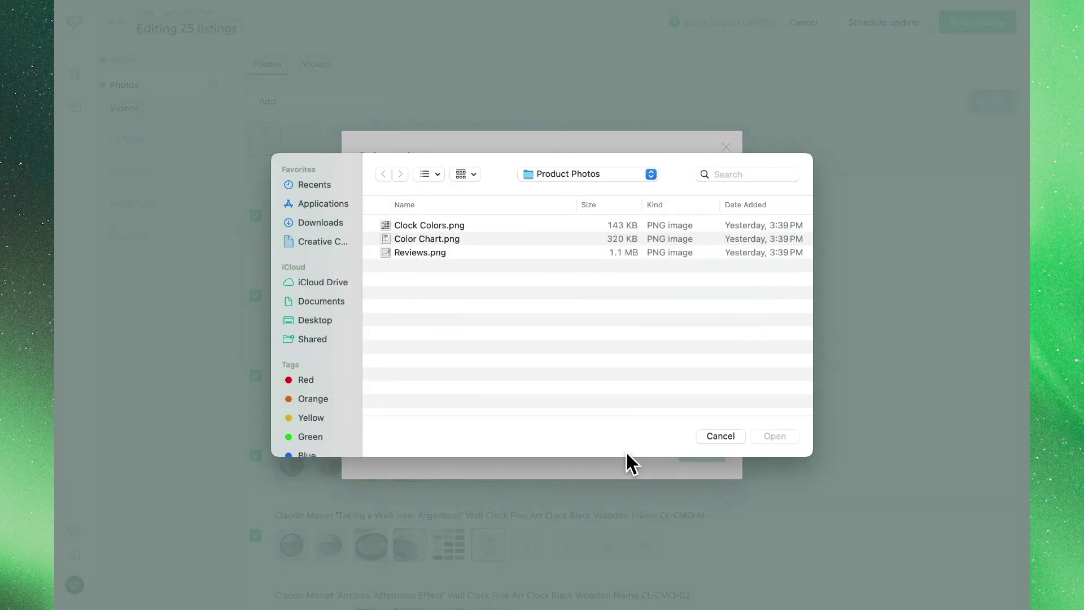
{"action": "left_click", "coordinate": [443, 259]}
{"action": "left_click", "coordinate": [759, 437]}
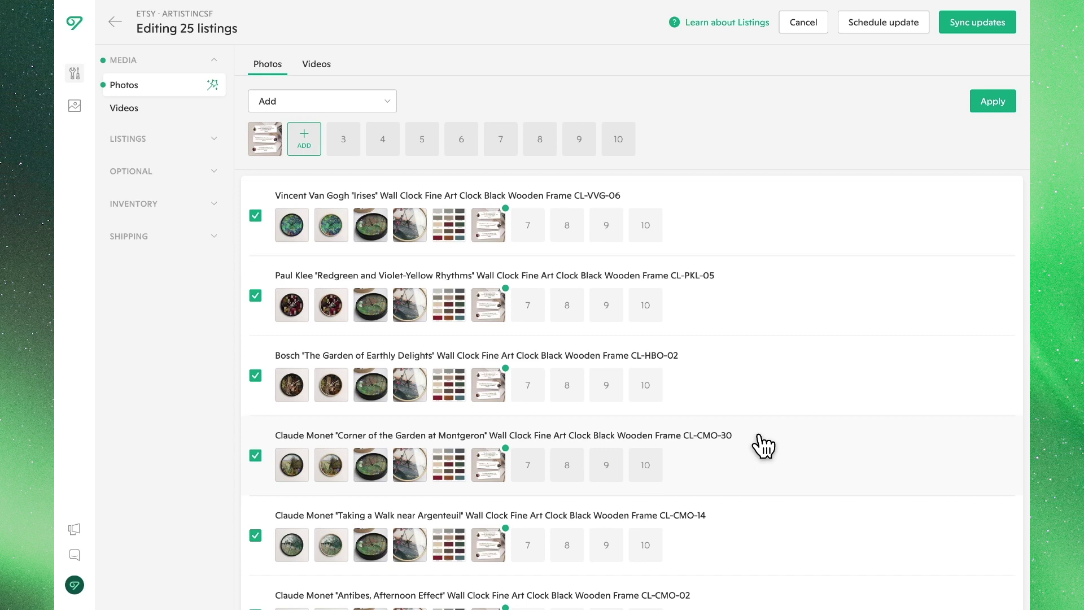
{"action": "left_click", "coordinate": [987, 105]}
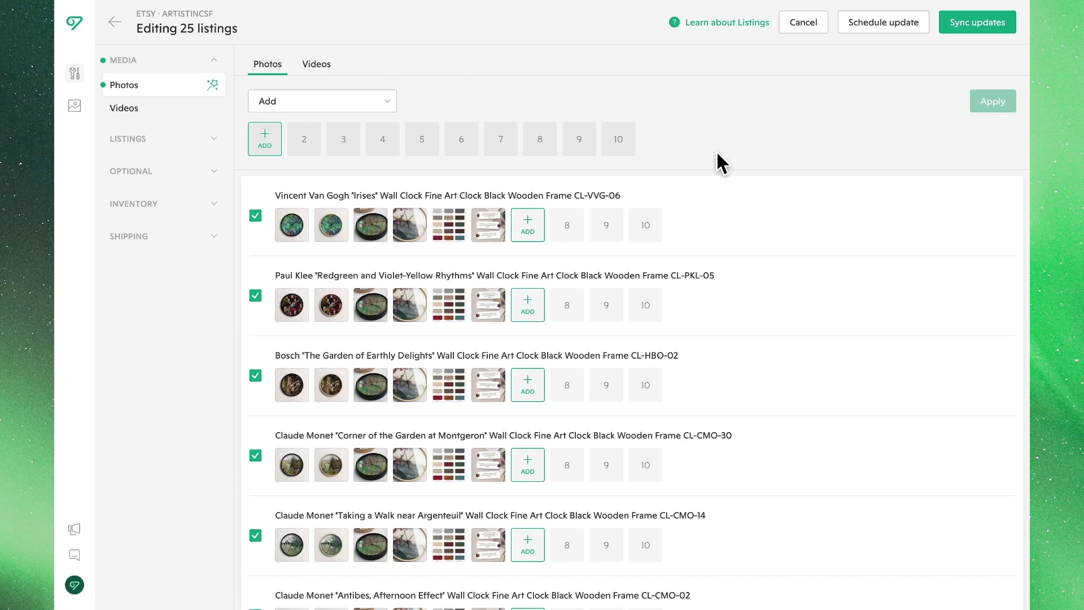
- Replace the fifth photo of all selected listings with Color Chart.png uploaded from the computer
{"action": "left_click", "coordinate": [388, 105]}
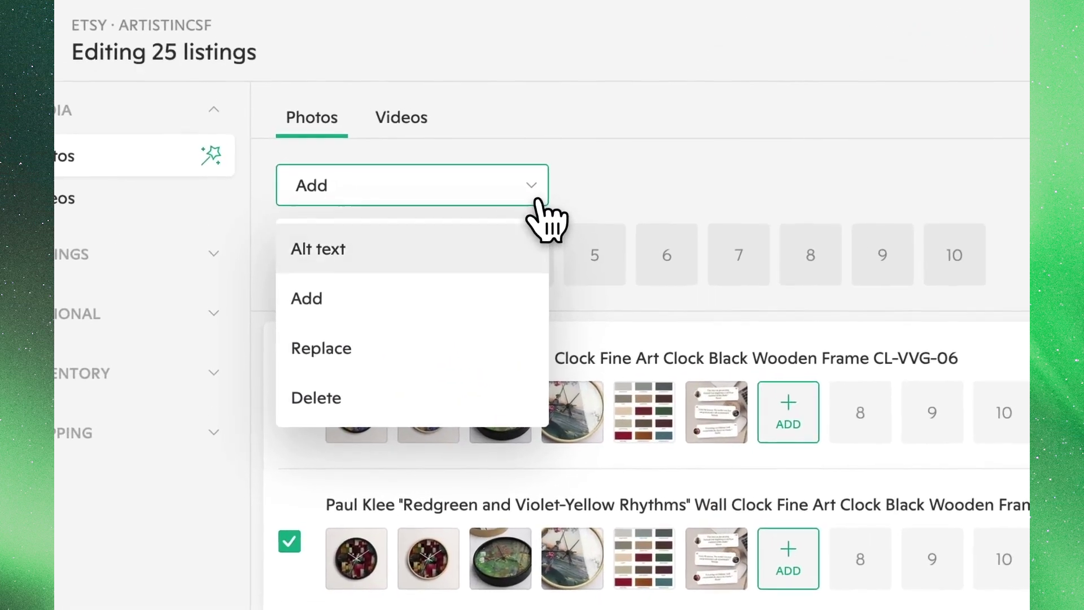
{"action": "left_click", "coordinate": [481, 367]}
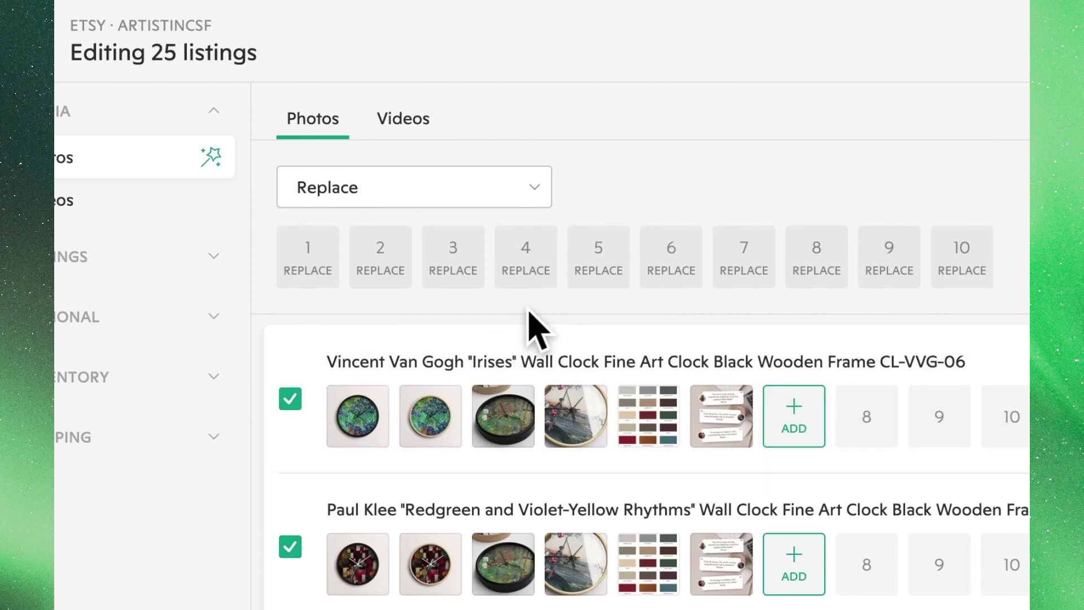
{"action": "left_click", "coordinate": [595, 268]}
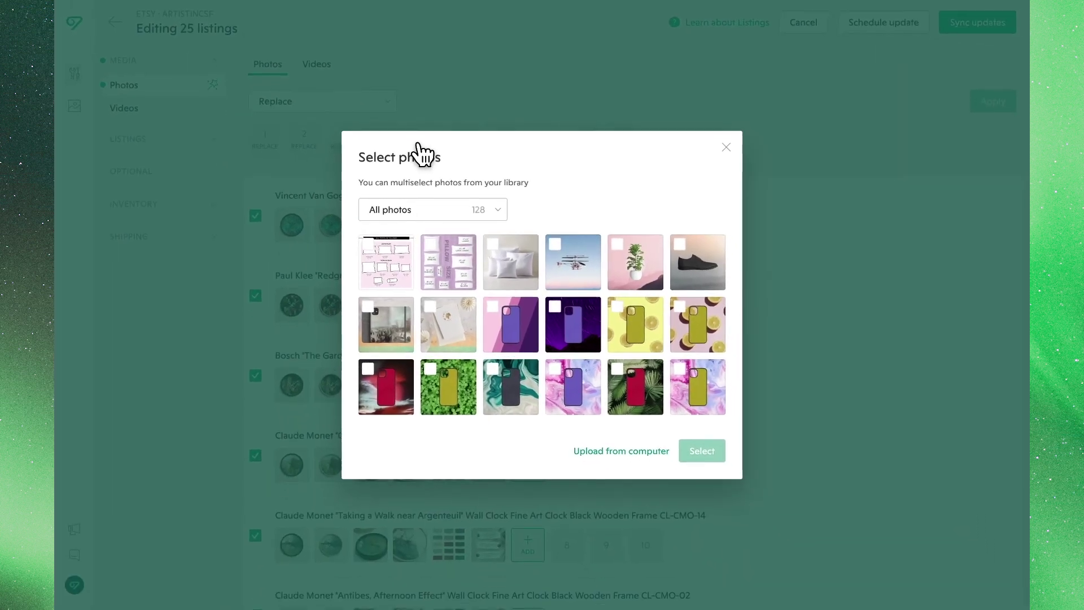
{"action": "left_click", "coordinate": [612, 450]}
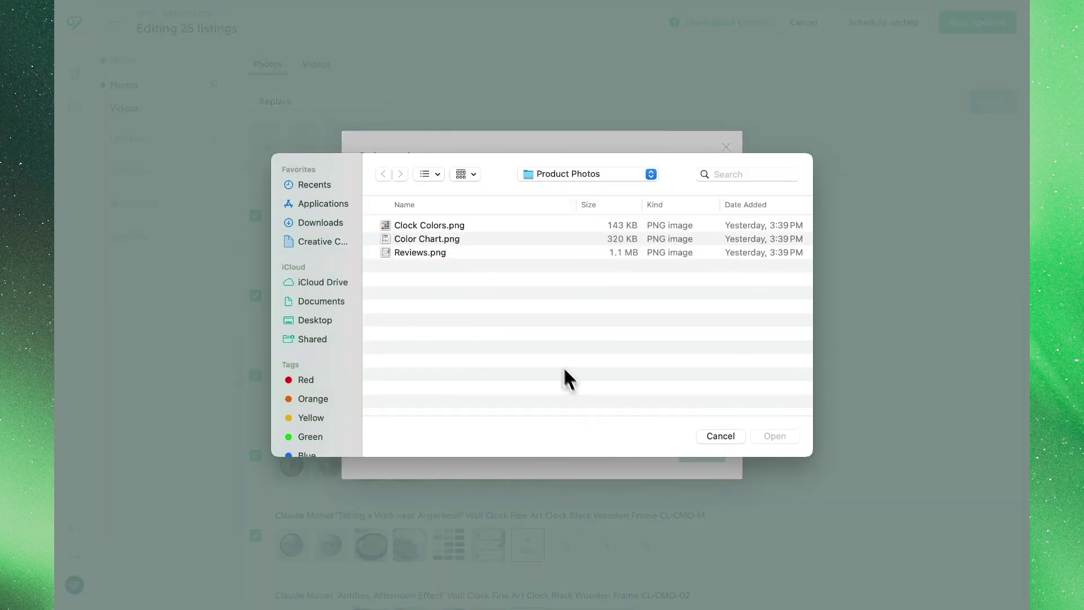
{"action": "left_click", "coordinate": [463, 239]}
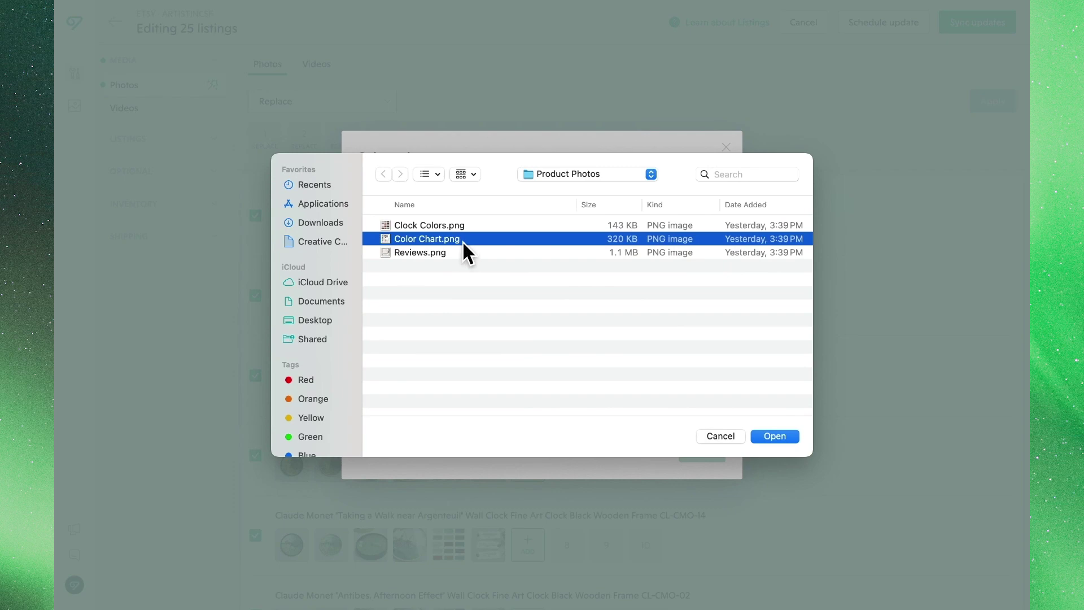
{"action": "left_click", "coordinate": [776, 437]}
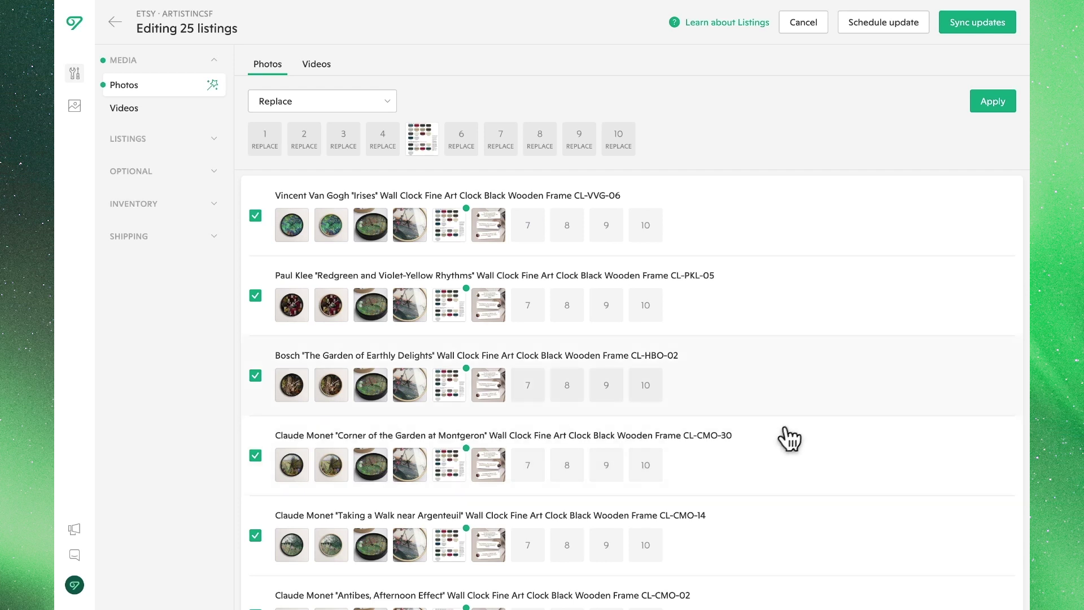
{"action": "left_click", "coordinate": [1002, 105]}
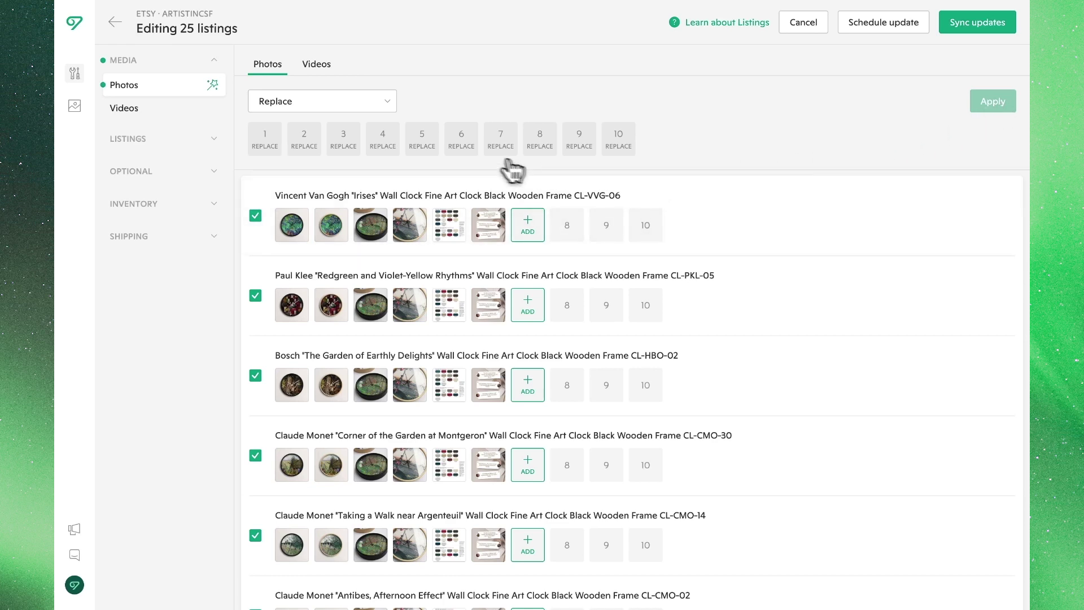
- Delete the sixth photo from all selected listings and apply the change
{"action": "left_click", "coordinate": [386, 106]}
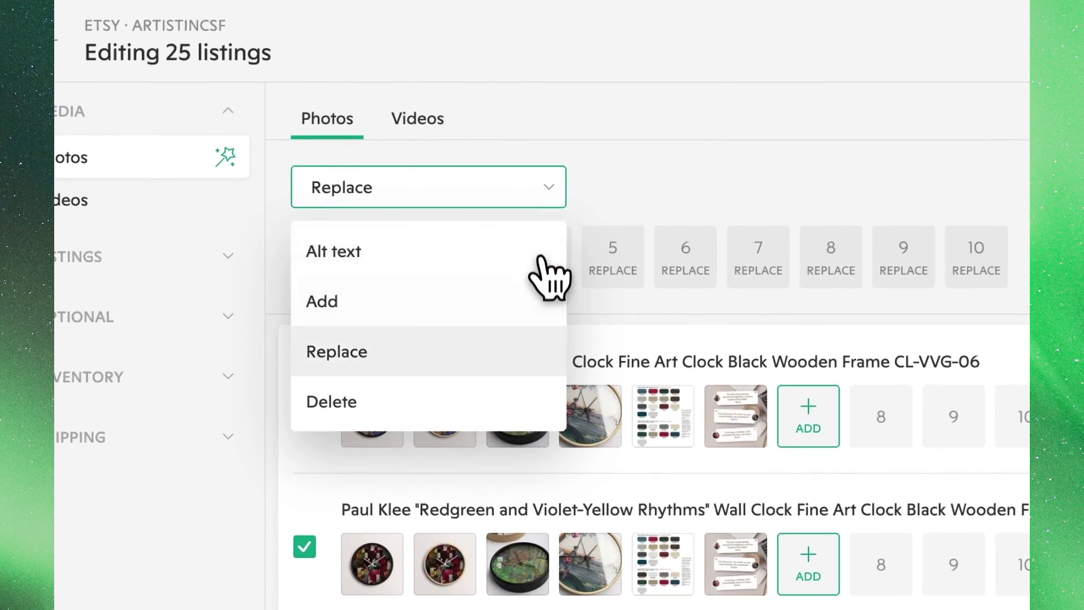
{"action": "left_click", "coordinate": [537, 398]}
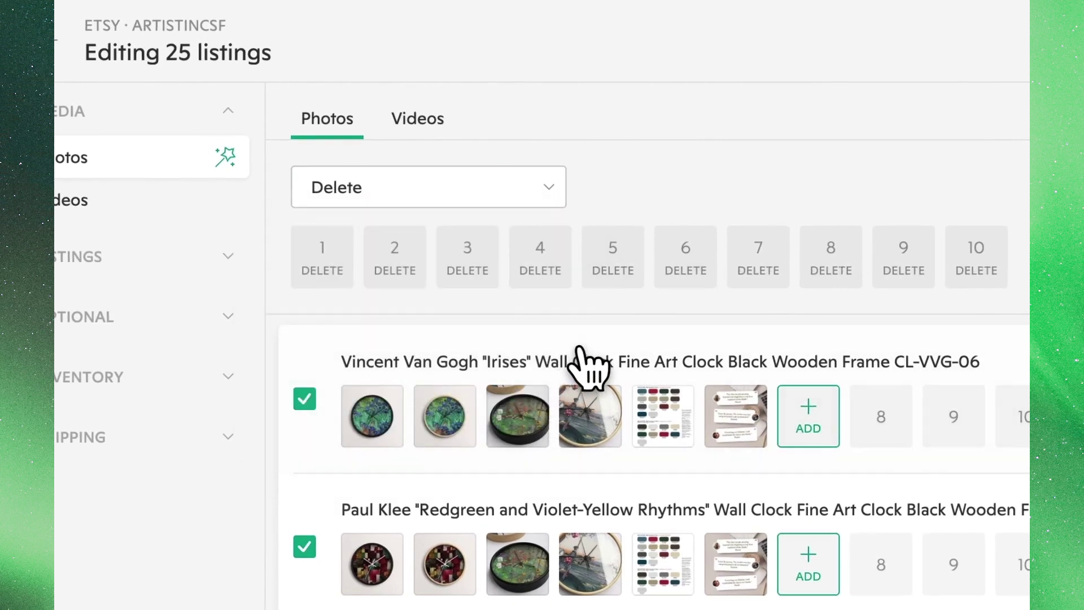
{"action": "left_click", "coordinate": [684, 283]}
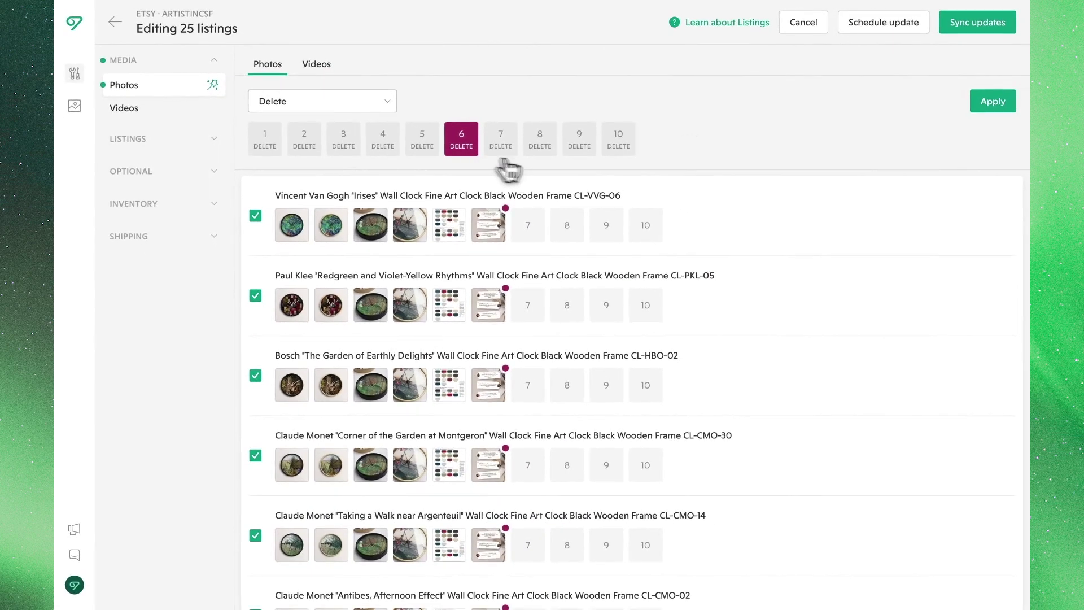
{"action": "left_click", "coordinate": [986, 103]}
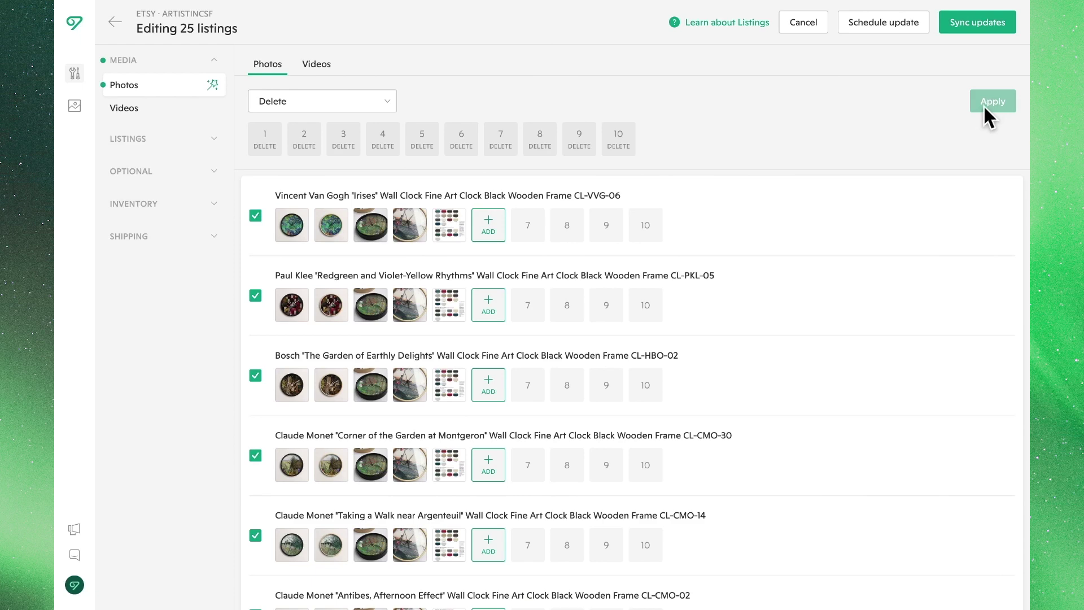
- Delete only the fifth photo of the Vincent Van Gogh "Irises" listing
{"action": "mouse_move", "coordinate": [448, 233]}
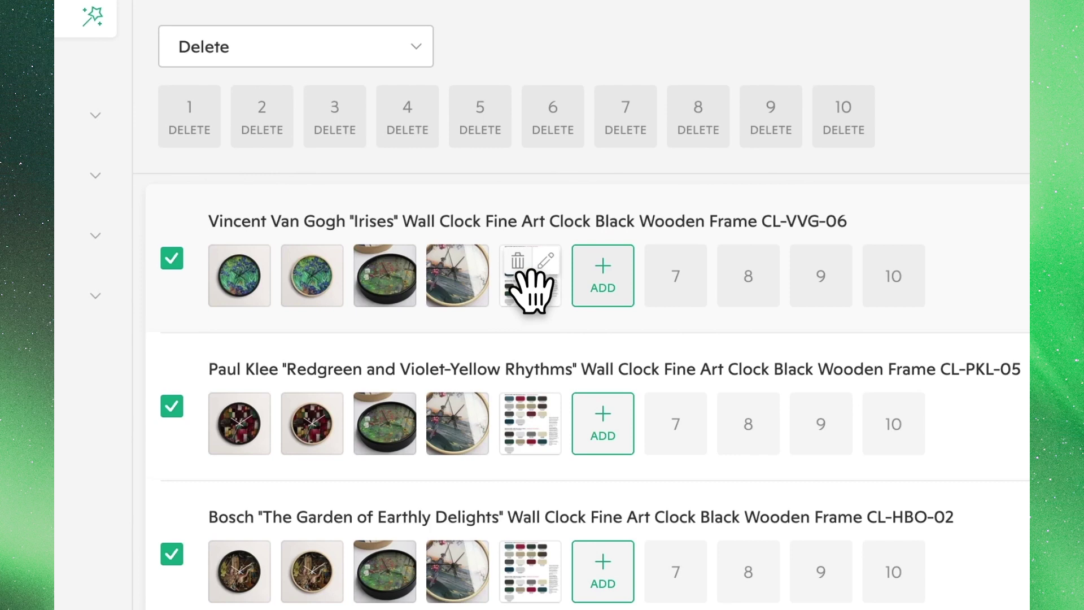
{"action": "left_click", "coordinate": [517, 261]}
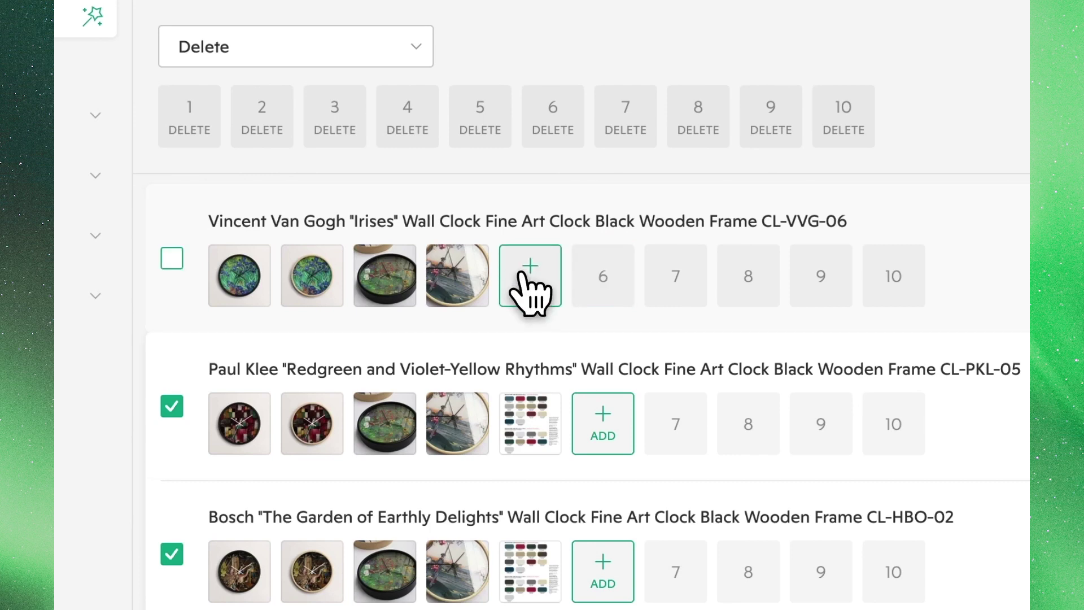
- View the fourth photo of the "Irises" listing in the photo editor and close it without saving
{"action": "mouse_move", "coordinate": [488, 271]}
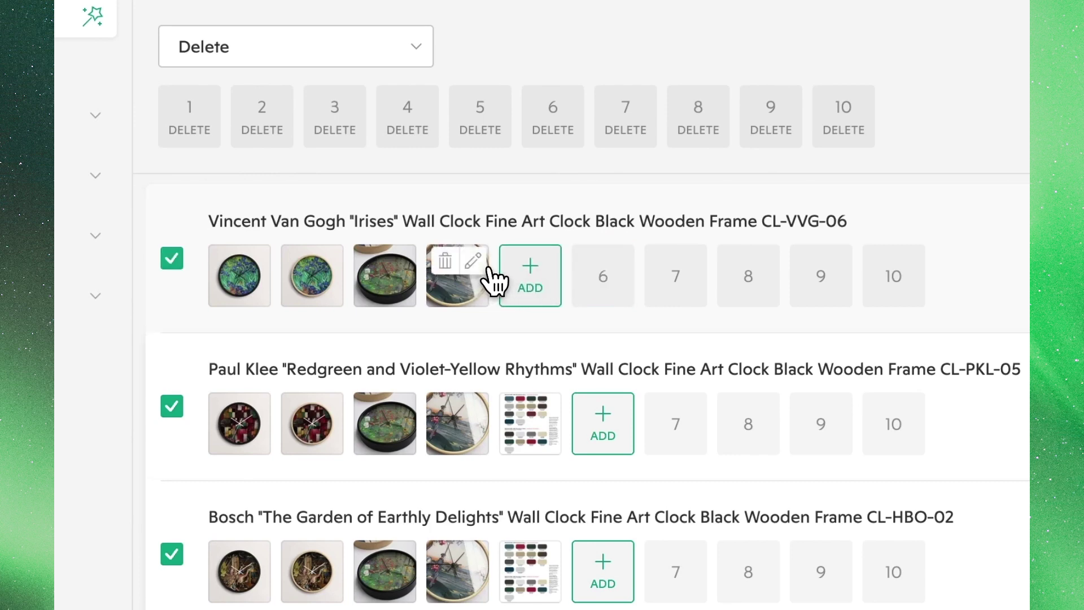
{"action": "left_click", "coordinate": [475, 262]}
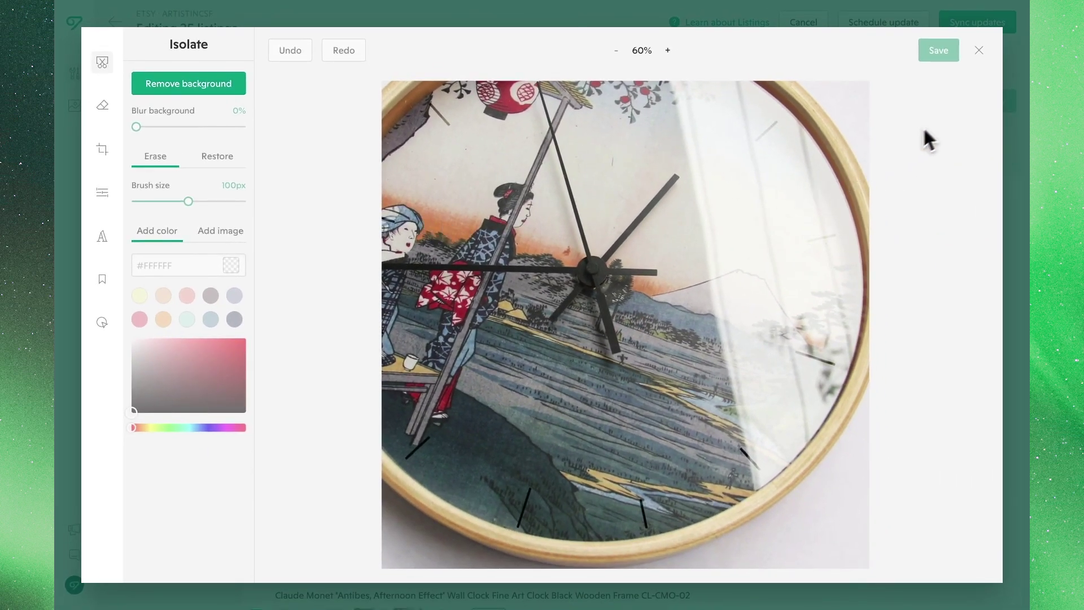
{"action": "left_click", "coordinate": [980, 52]}
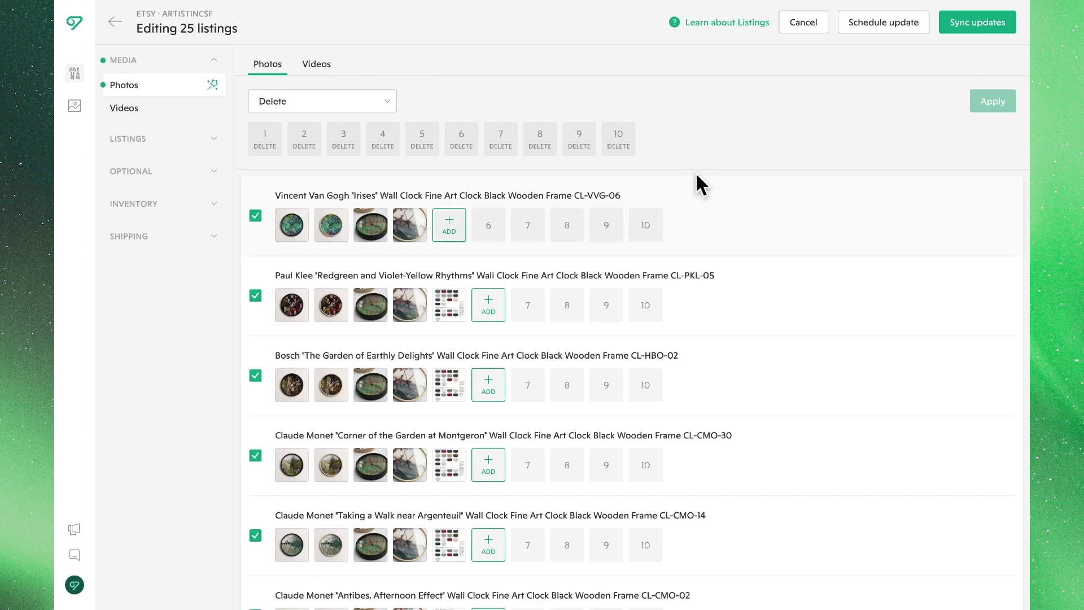
- Upload Clock Colors.png from the computer as the fifth photo of the "Irises" listing
{"action": "left_click", "coordinate": [452, 234]}
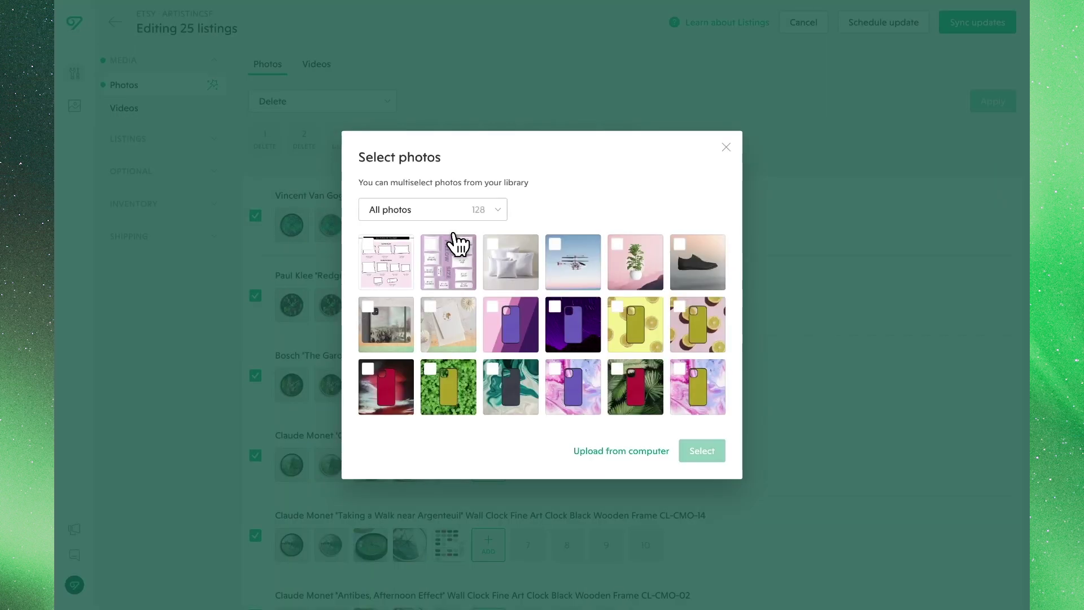
{"action": "left_click", "coordinate": [620, 446]}
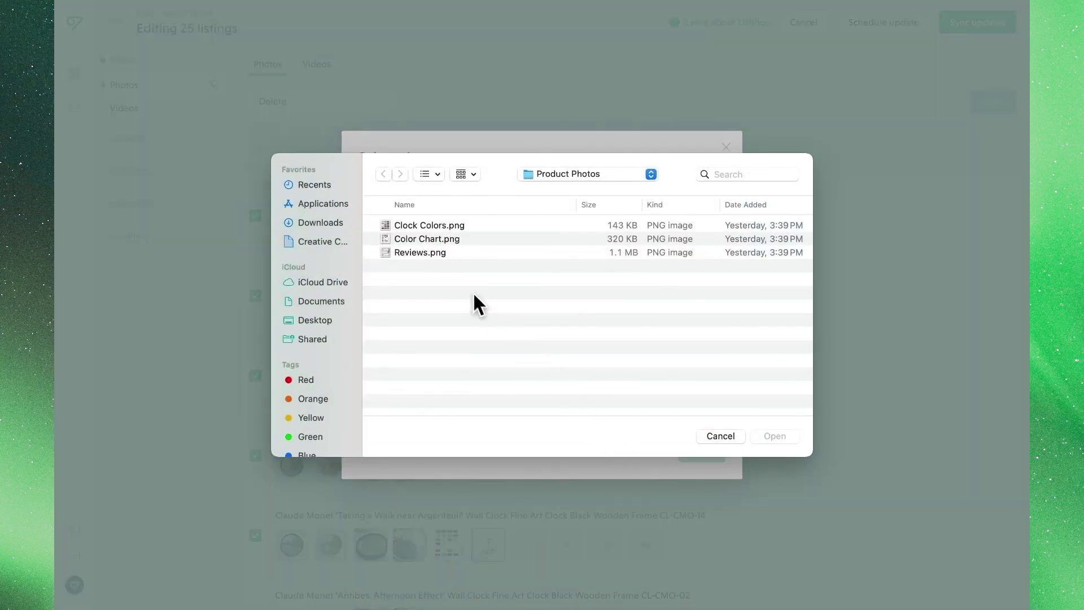
{"action": "left_click", "coordinate": [436, 227]}
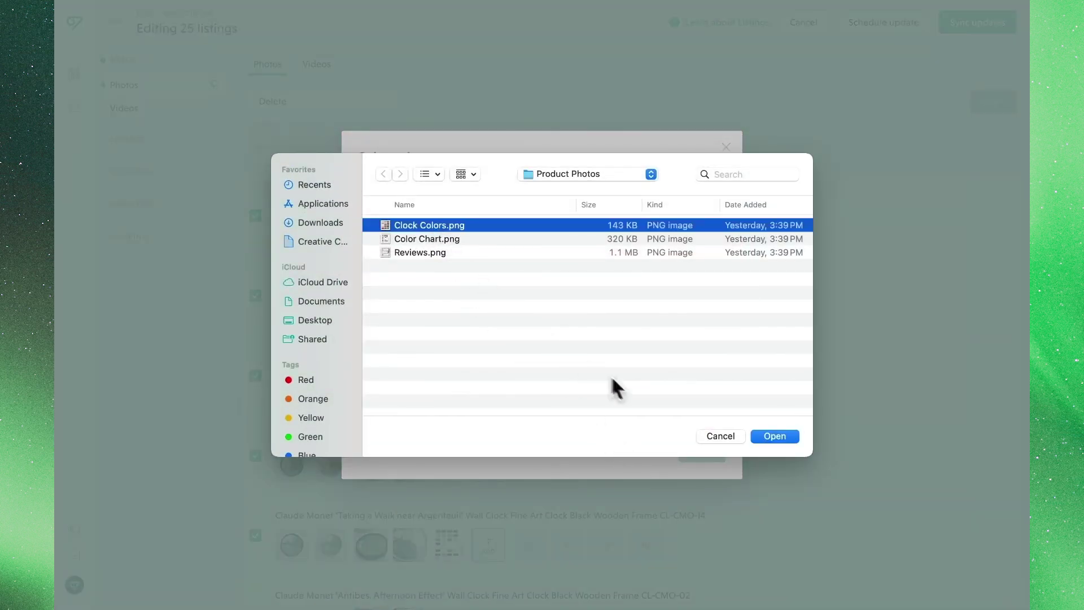
{"action": "left_click", "coordinate": [759, 438]}
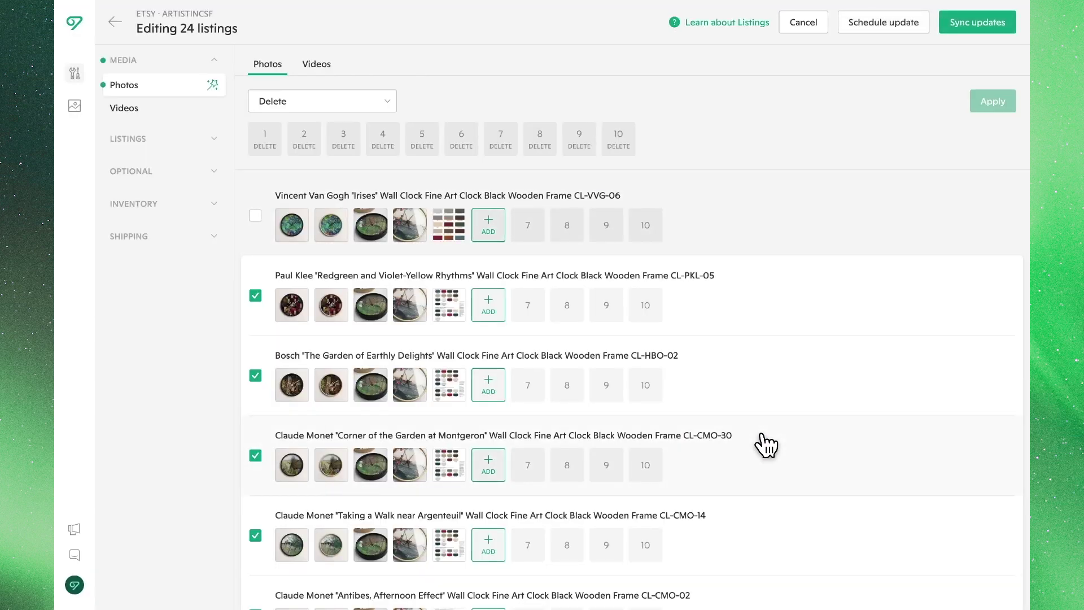
- Move the third photo of the "Irises" listing to second place and sync the updates
{"action": "mouse_move", "coordinate": [363, 241]}
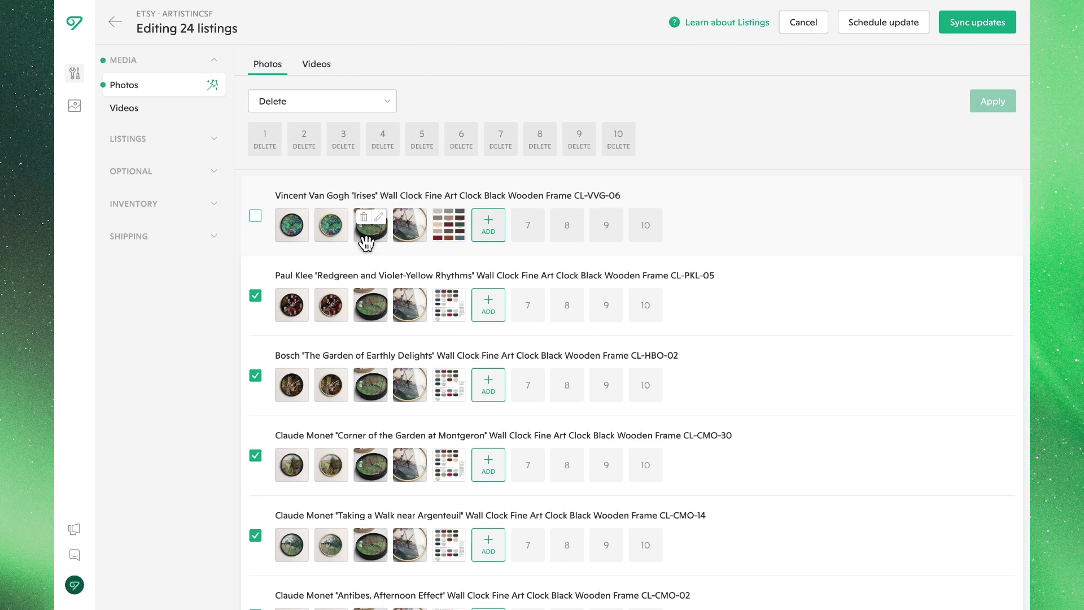
{"action": "left_click_drag", "start_coordinate": [366, 237], "coordinate": [331, 240]}
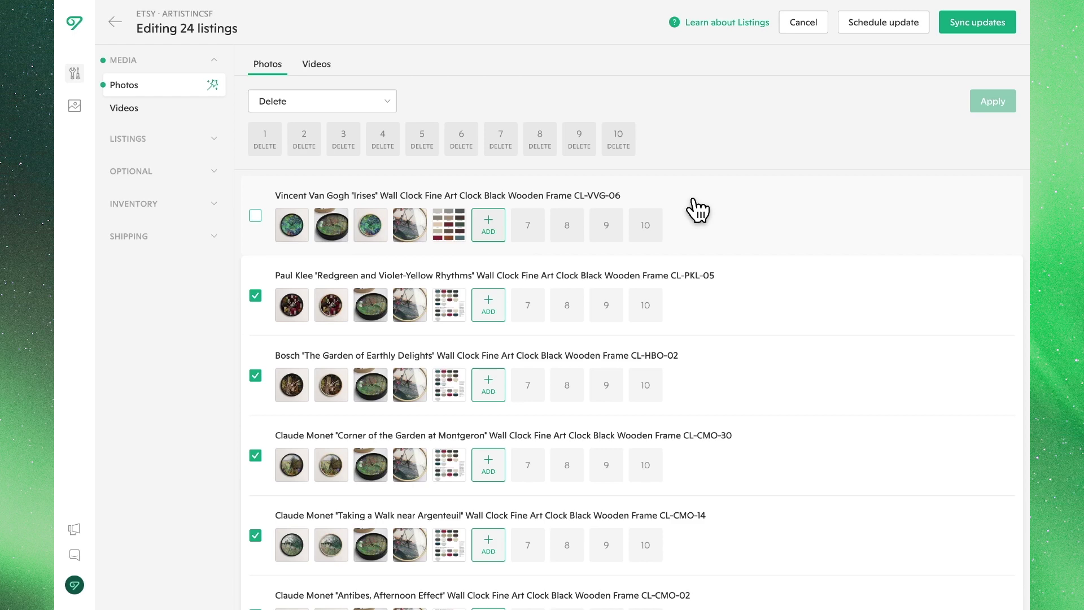
{"action": "left_click", "coordinate": [952, 28]}
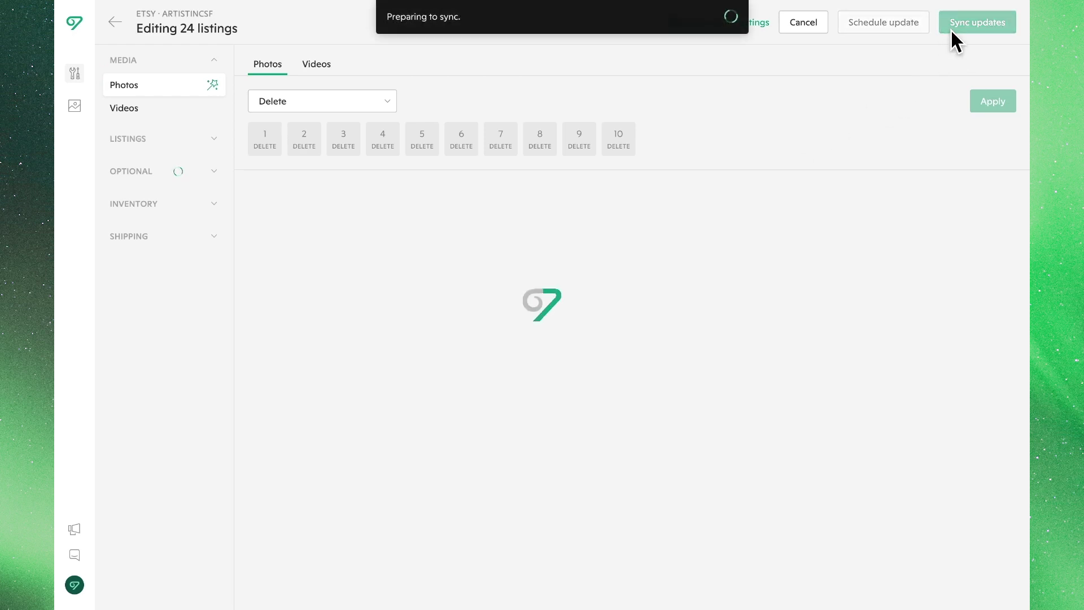